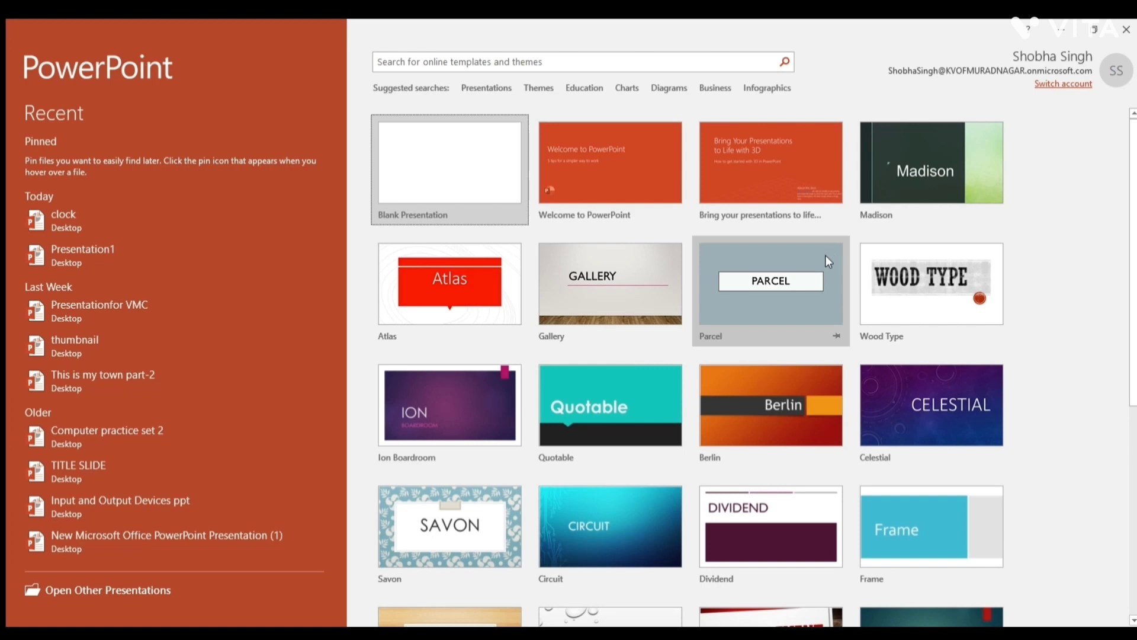
Create a new blank presentation from the start screen.
left_click(461, 174)
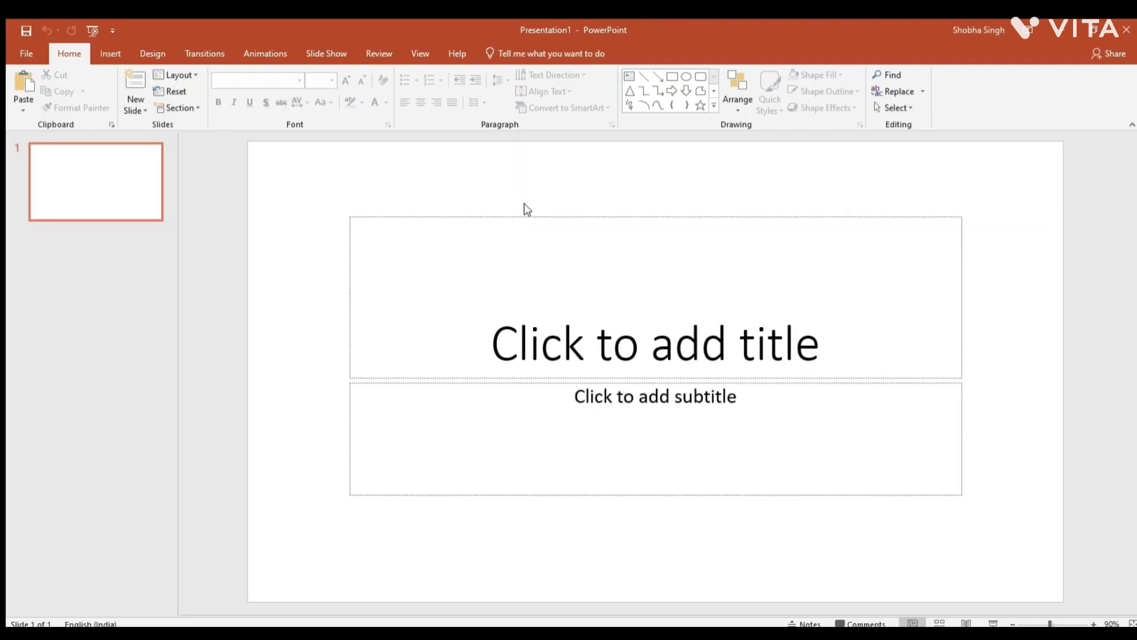
Delete the title and subtitle placeholders, then start inserting a picture from the computer.
left_click(535, 217)
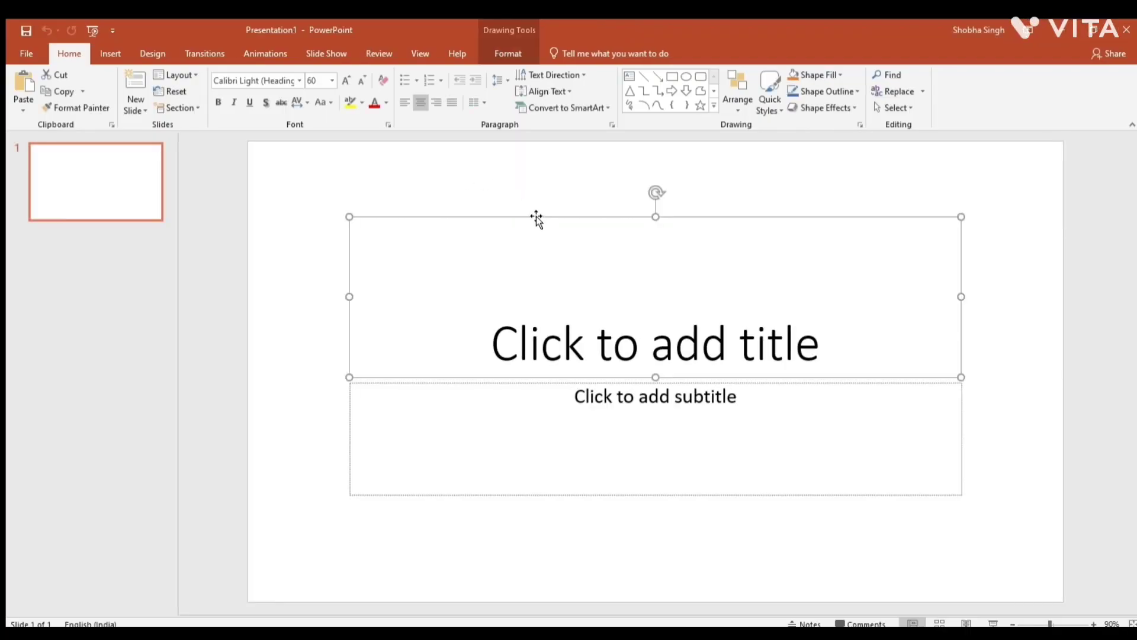
key("Delete")
left_click(535, 384)
key("Delete")
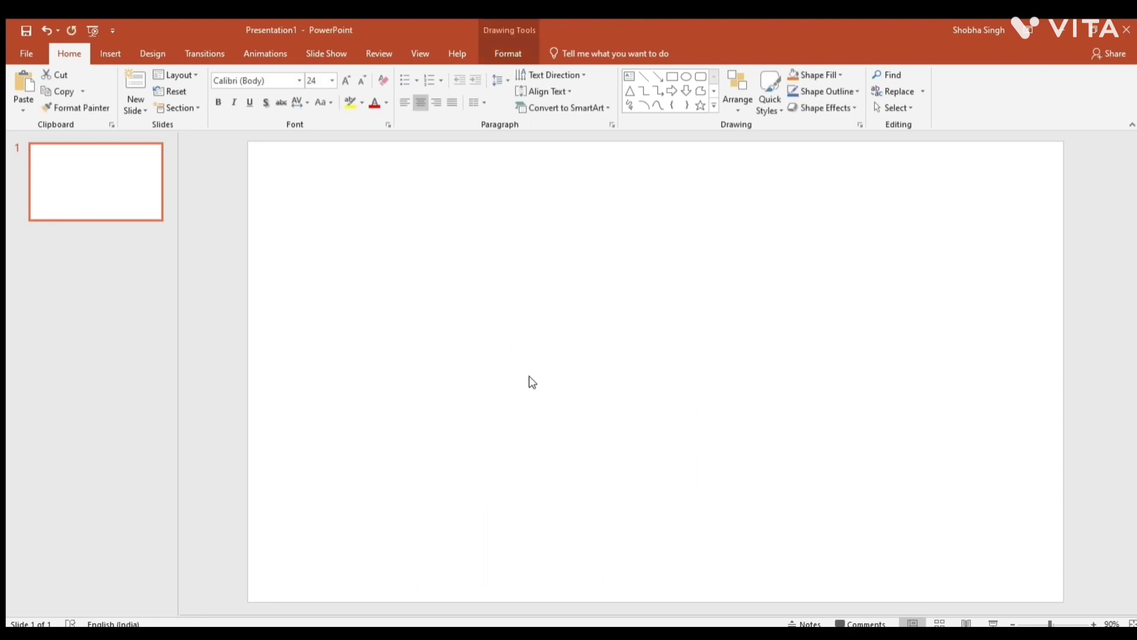
left_click(97, 49)
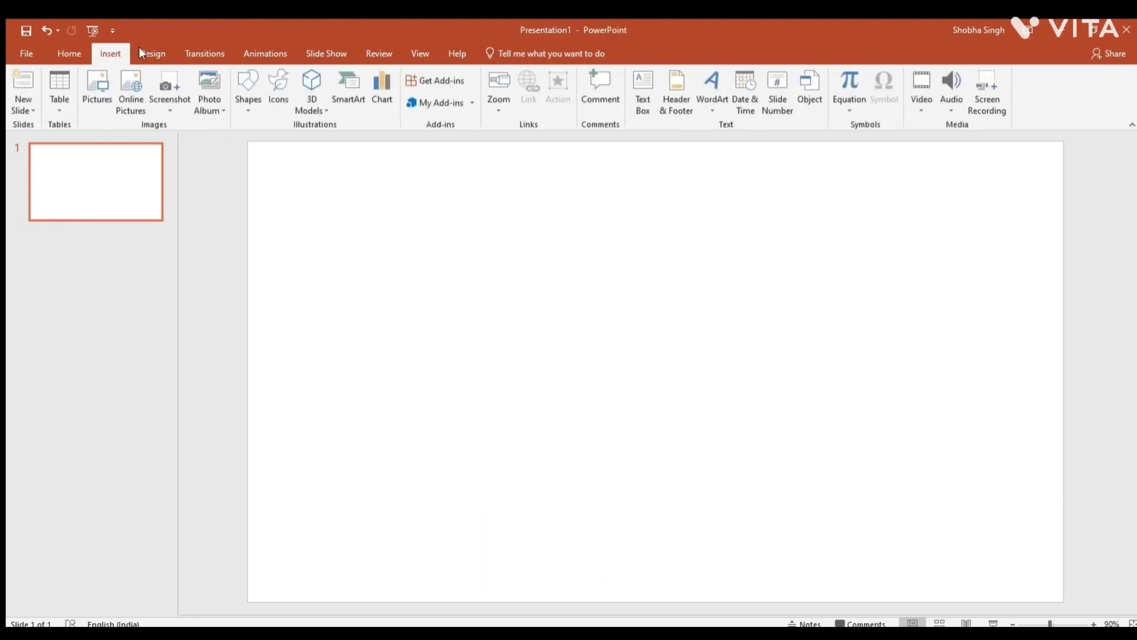
left_click(93, 104)
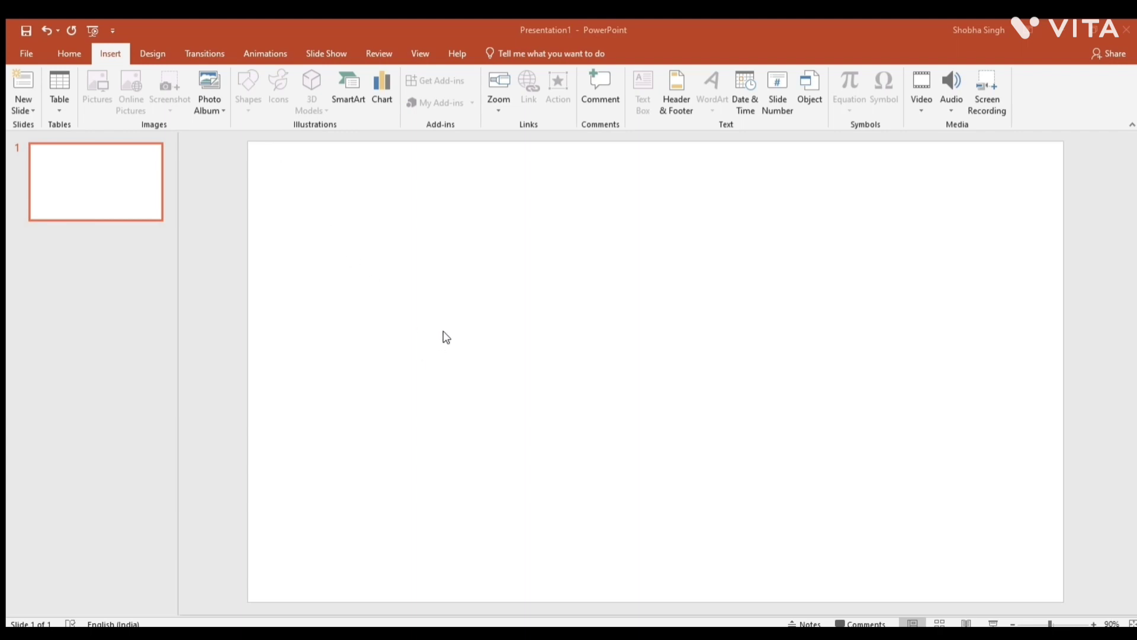
Move the purple flower photo to the top-left and stretch it to 13.33" × 7.49", filling the slide.
mouse_move(638, 319)
left_mouse_down()
mouse_move(389, 203)
mouse_move(327, 147)
left_mouse_up()
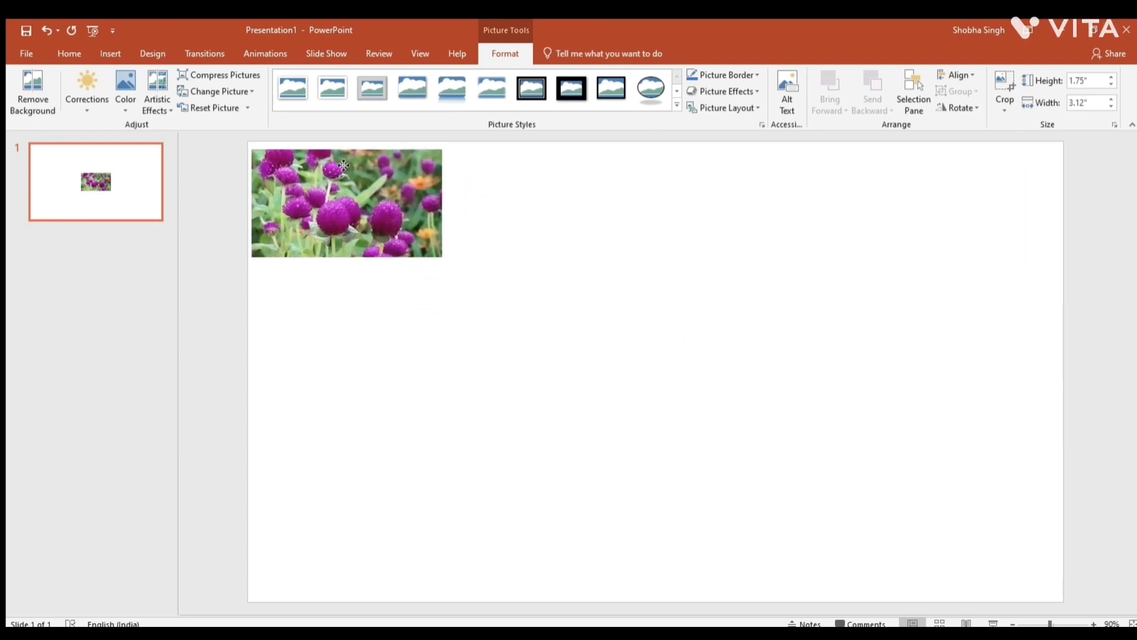
left_click_drag(441, 253, 1066, 599)
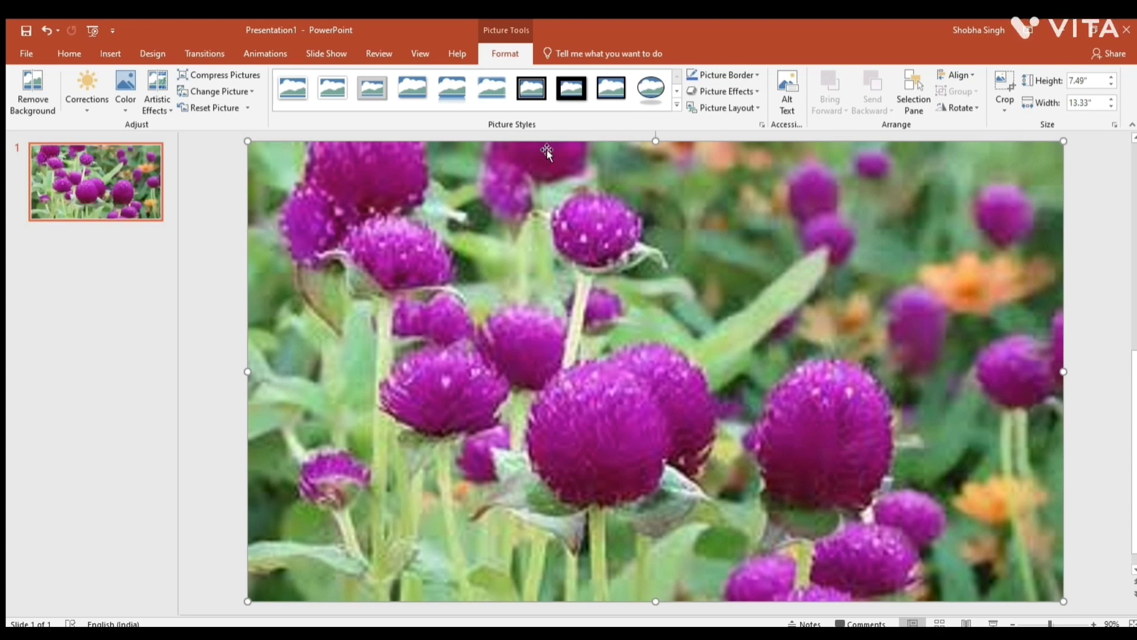
left_click(98, 53)
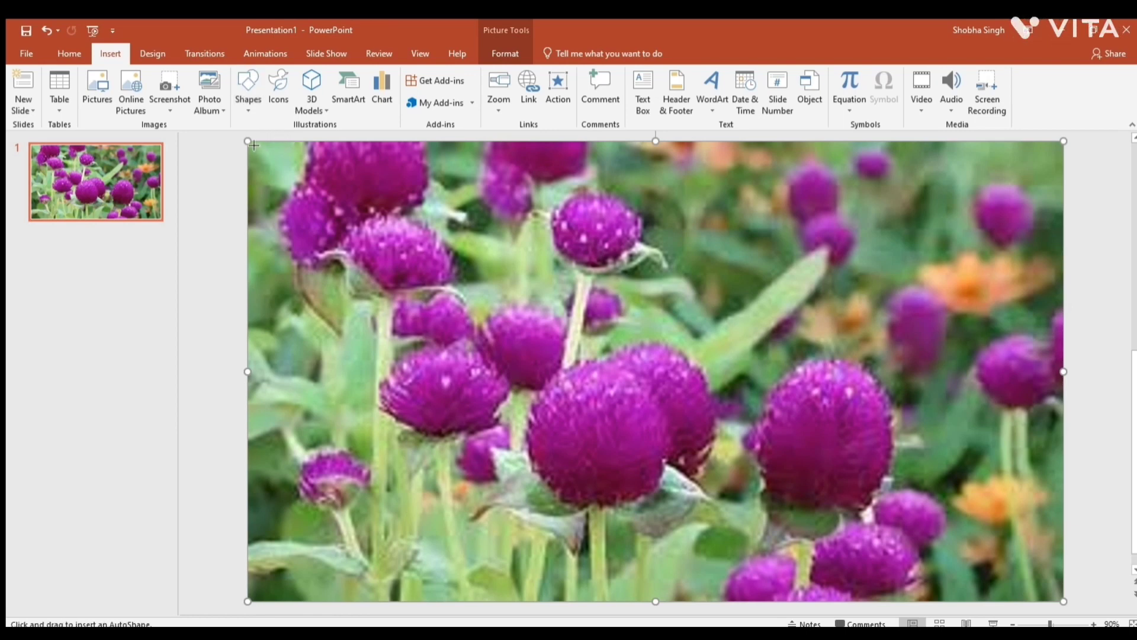
Draw a 13.33" × 7.5" white rectangle over the whole slide, hiding the flower photo.
left_click_drag(253, 145, 1064, 602)
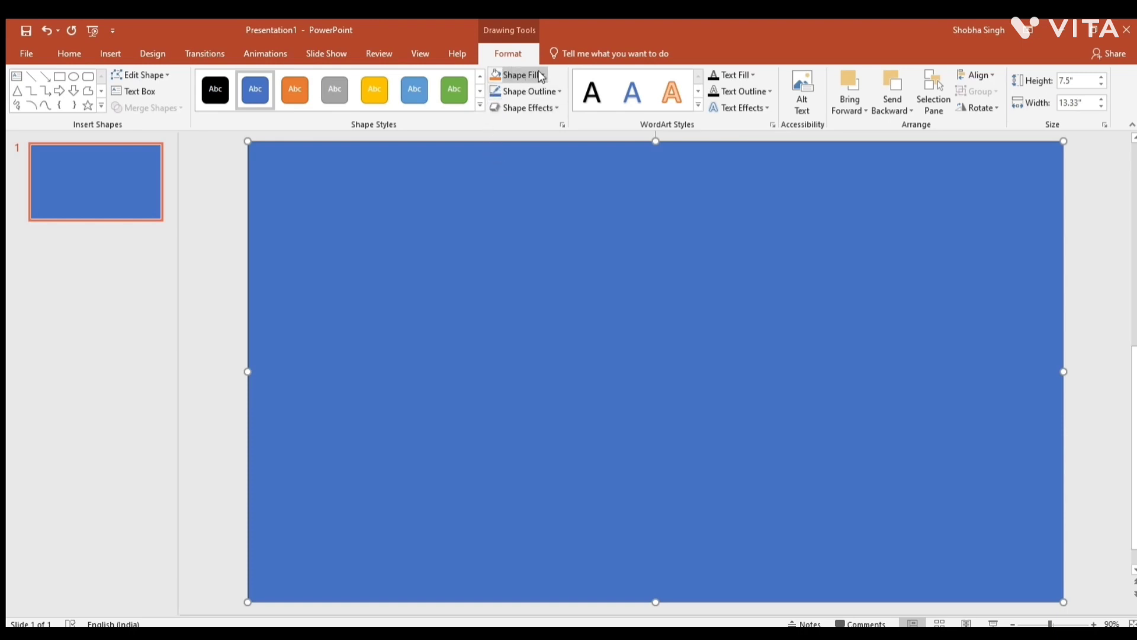
key("Delete")
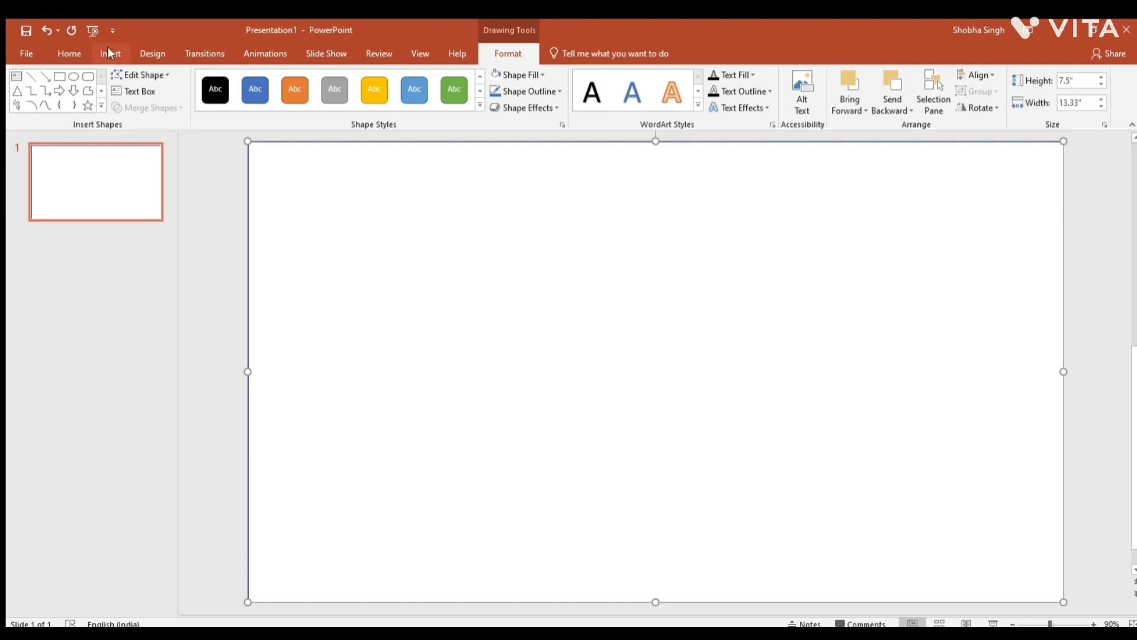
Add outline-style WordArt reading the presenter's full name and select all its text.
left_click(110, 53)
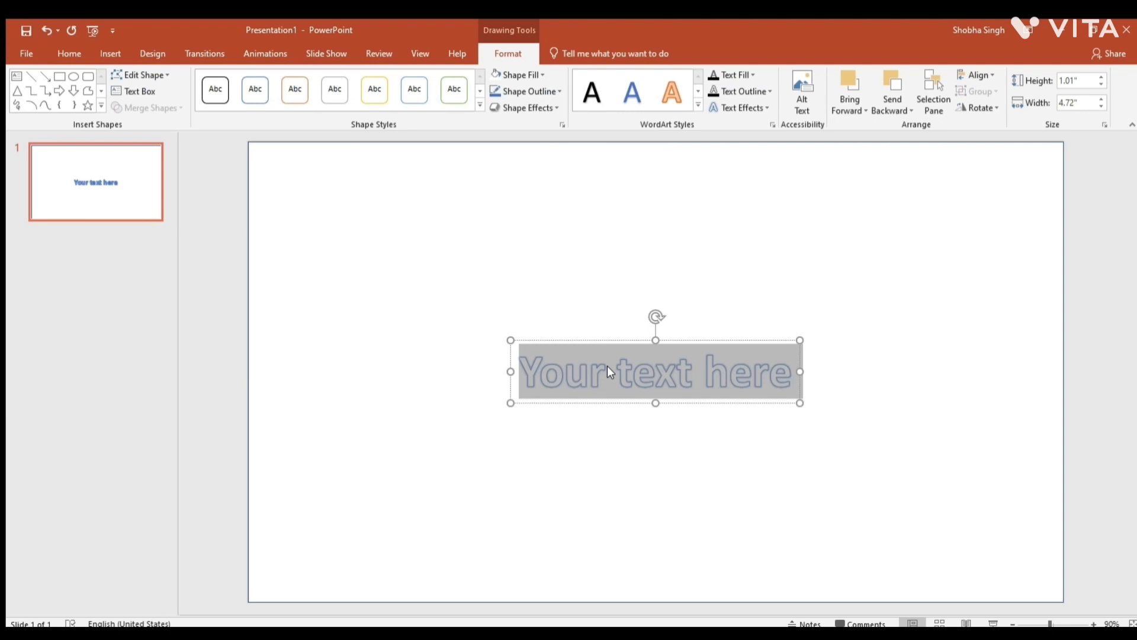
type("Sho")
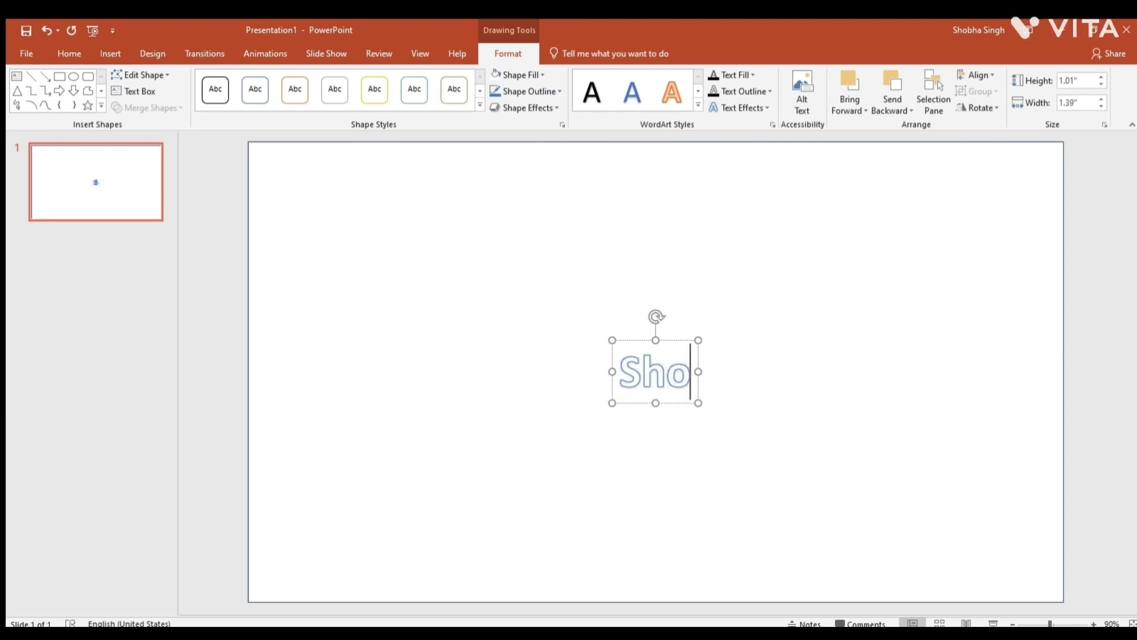
type("bha Sing")
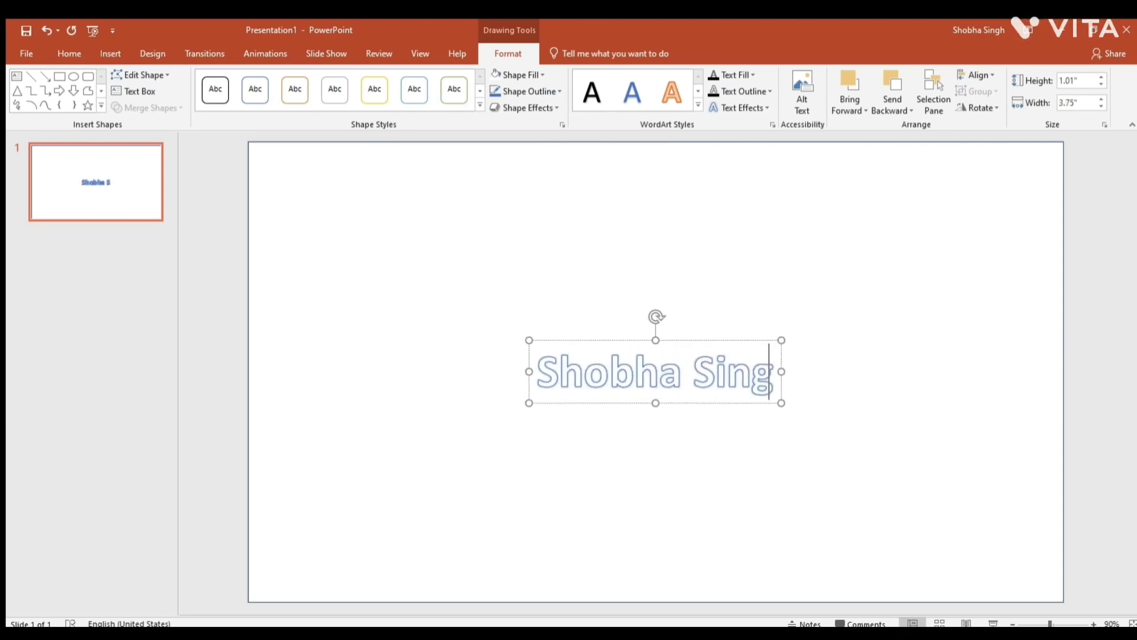
type("h")
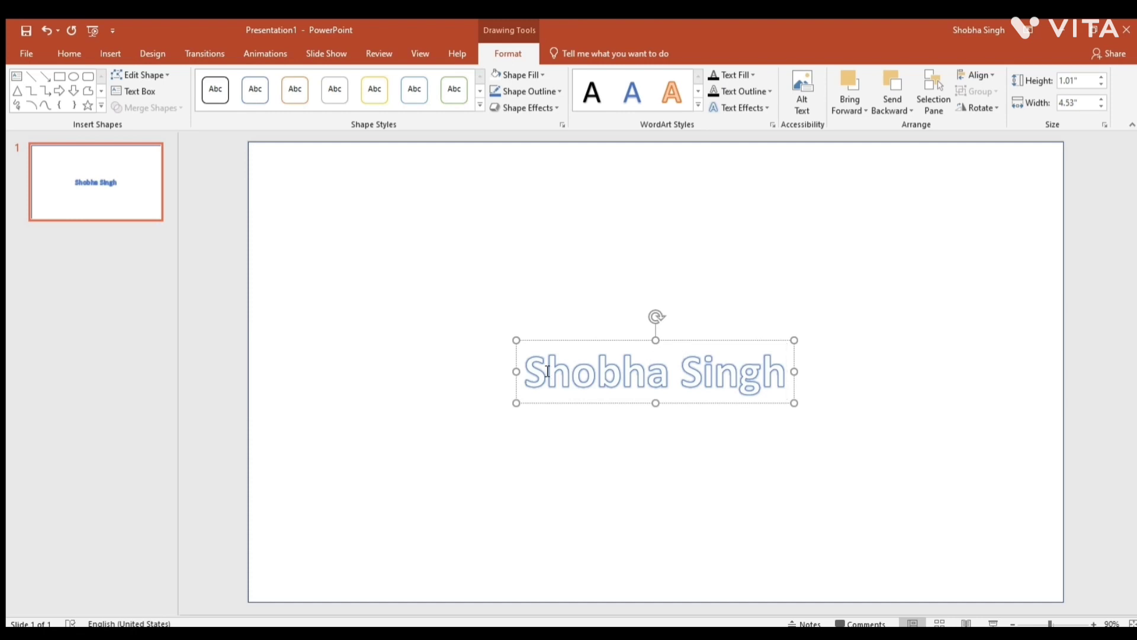
left_click_drag(526, 372, 732, 365)
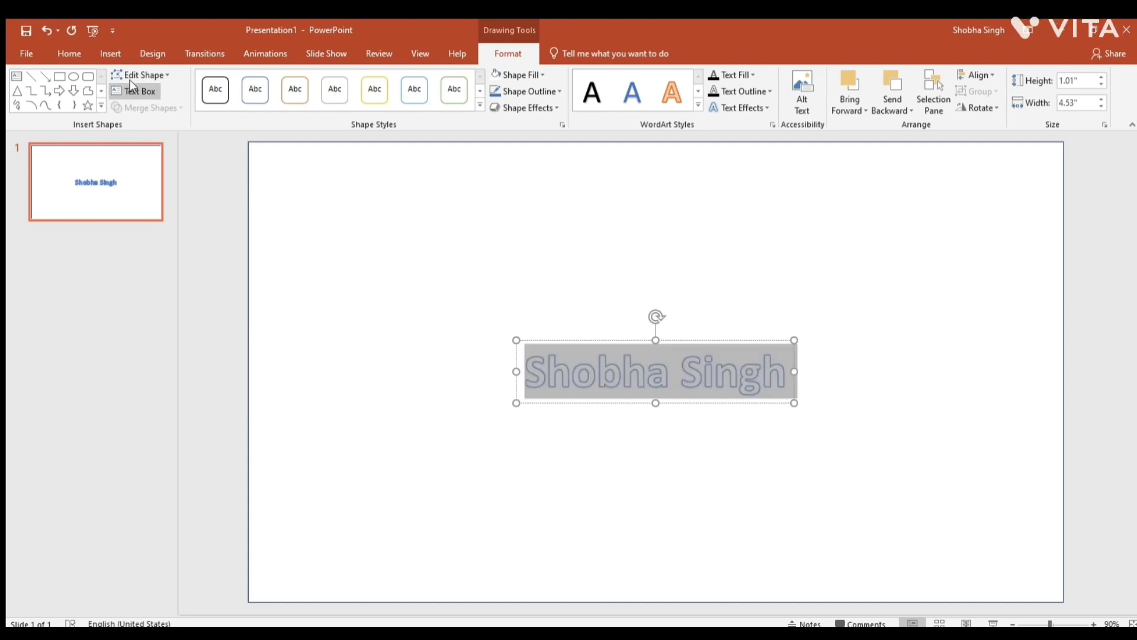
Raise the WordArt name's font size to 138 pt from the Home tab.
left_click(73, 50)
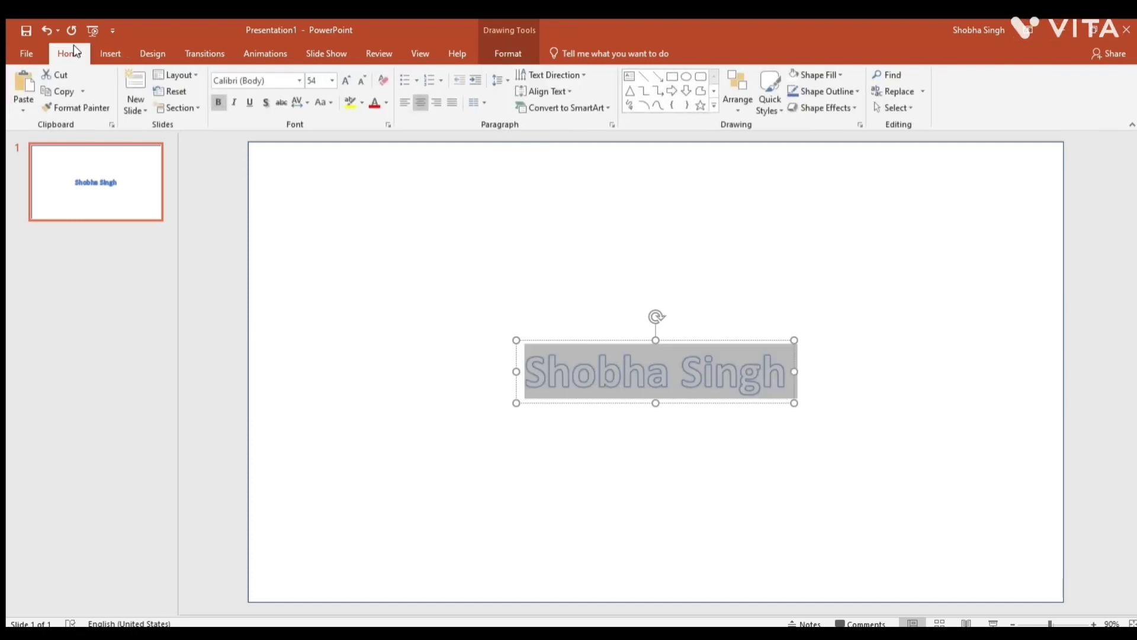
left_click(345, 80)
left_click(345, 80)
left_click(345, 80)
left_click(345, 80)
left_click(345, 80)
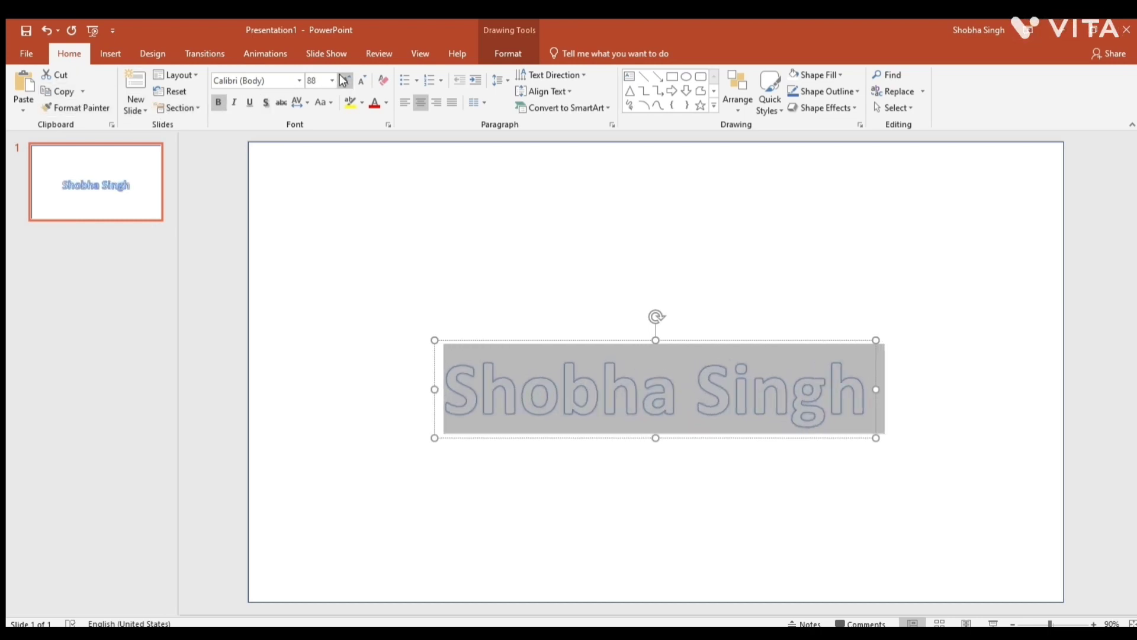
left_click(345, 80)
left_click(344, 80)
left_click(345, 80)
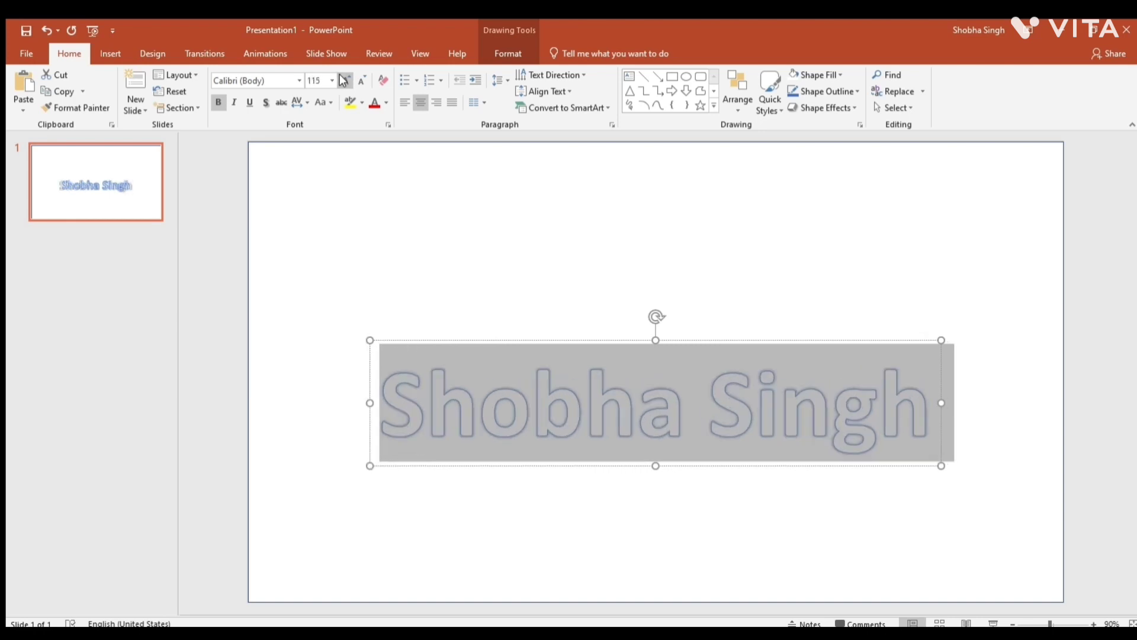
left_click(345, 80)
left_click(345, 80)
left_click(343, 79)
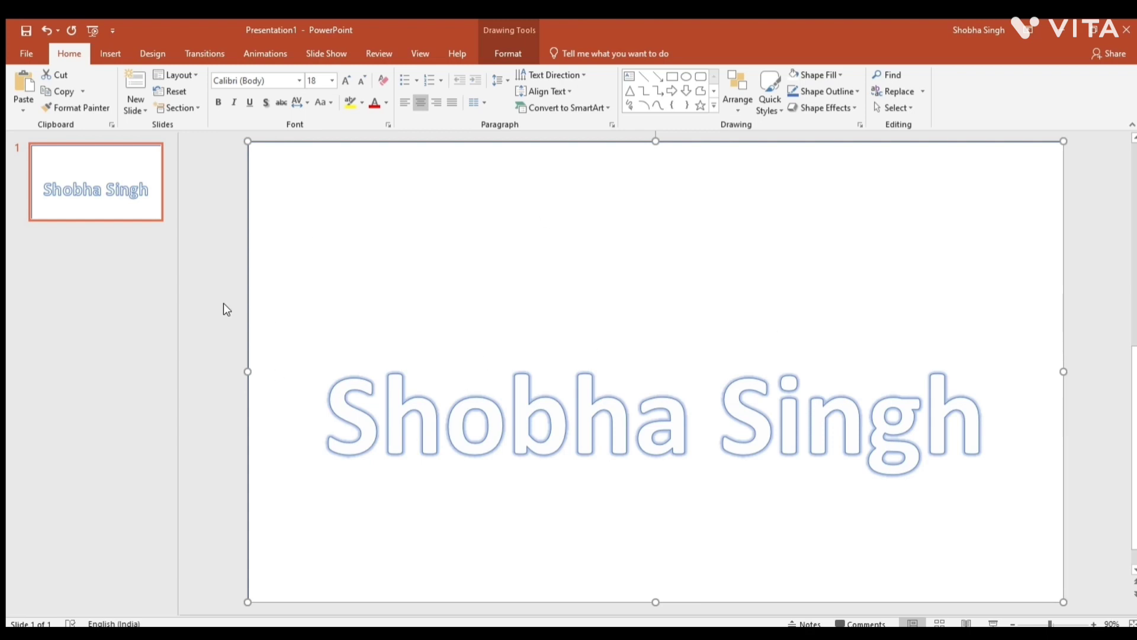
Select the name text box together with the flower photo and open the shape Format options.
left_click(574, 417)
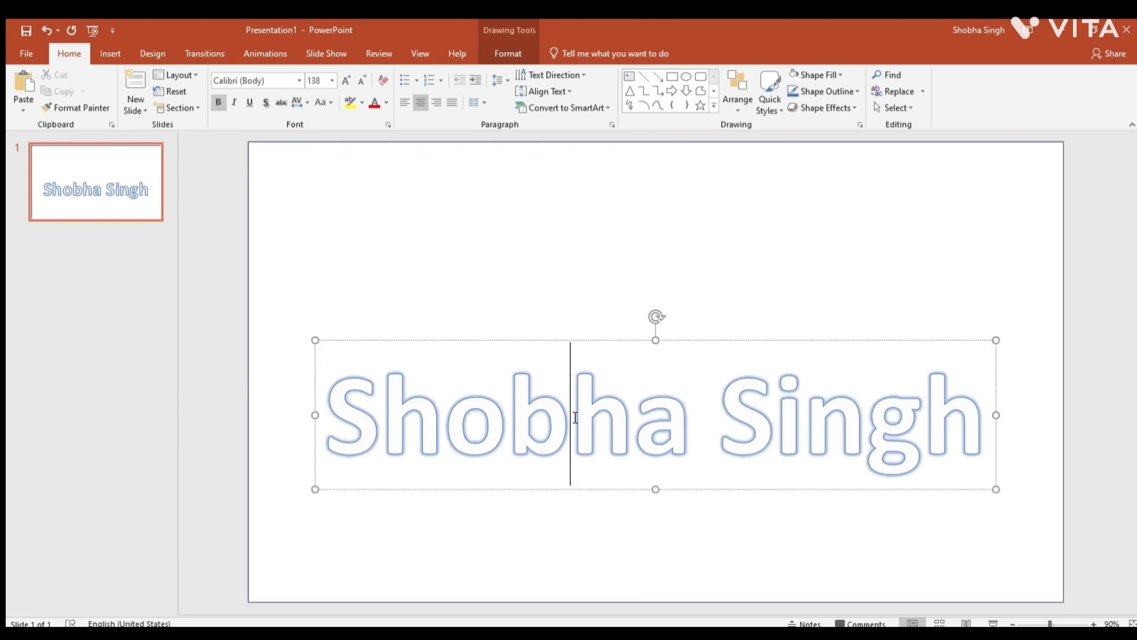
left_click(587, 342)
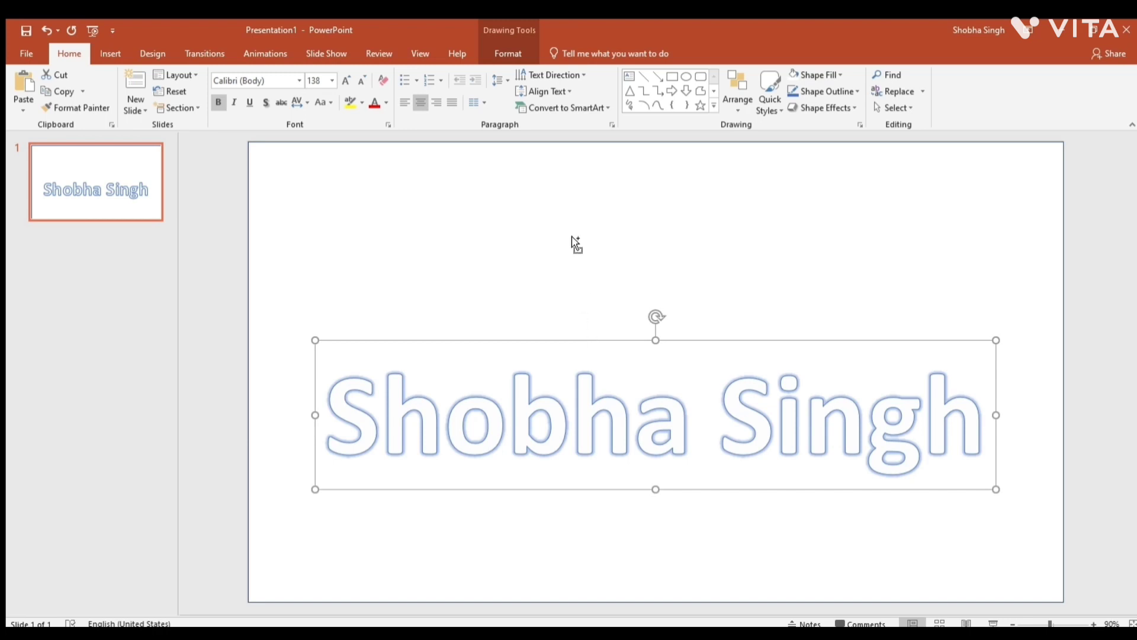
left_click(575, 151, "shift")
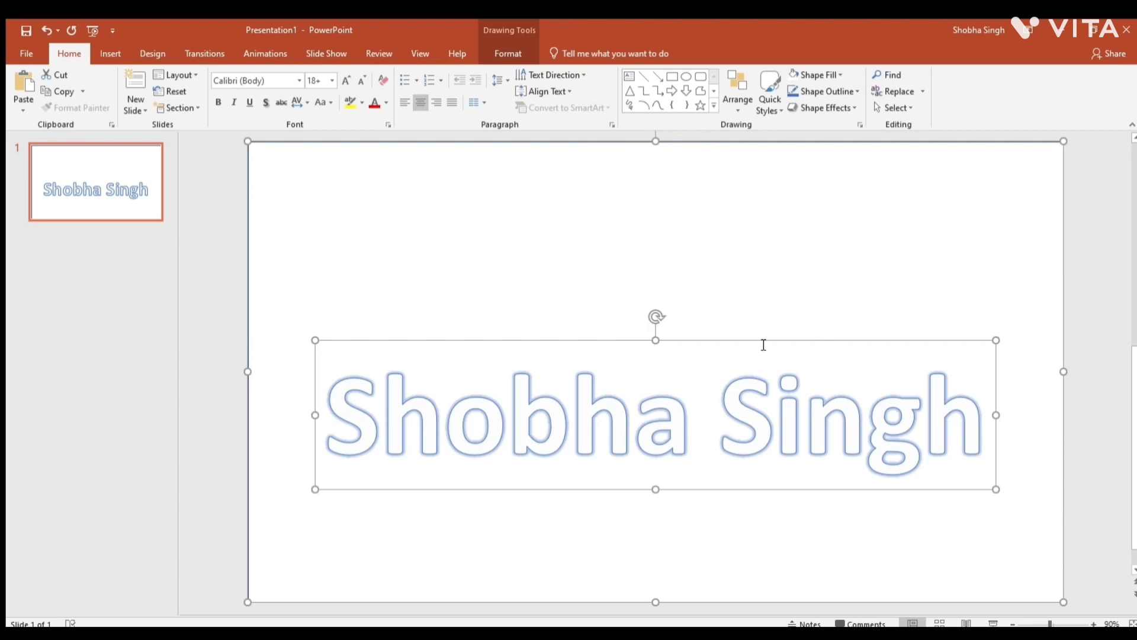
left_click(499, 51)
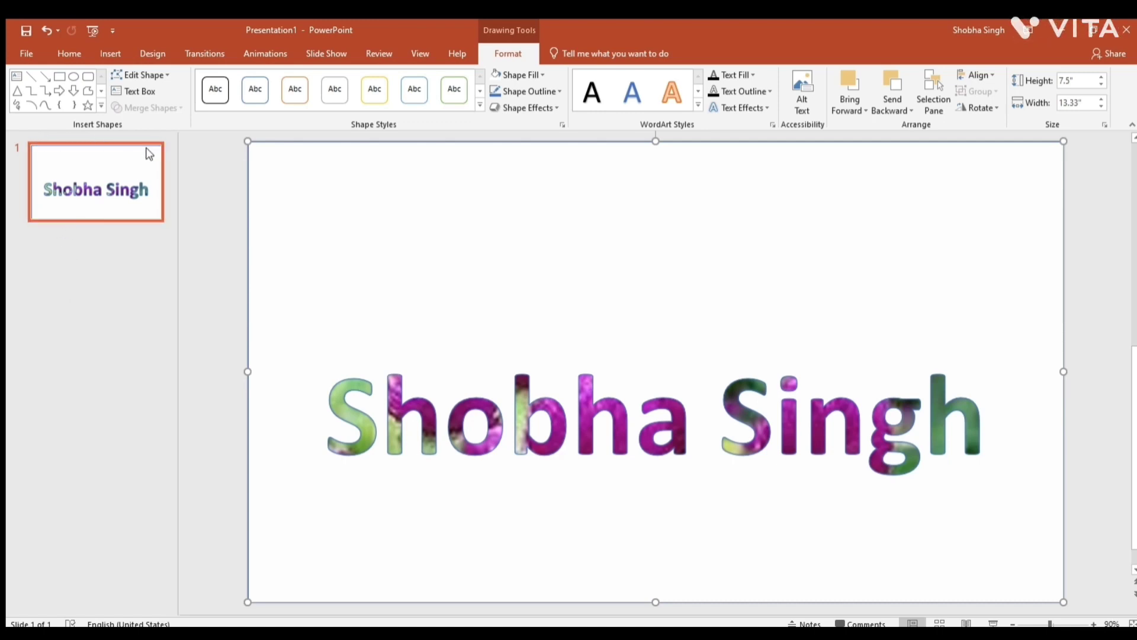
Duplicate slide 1 with Ctrl+D and select the name text box and flower photo on slide 2.
left_click(104, 209)
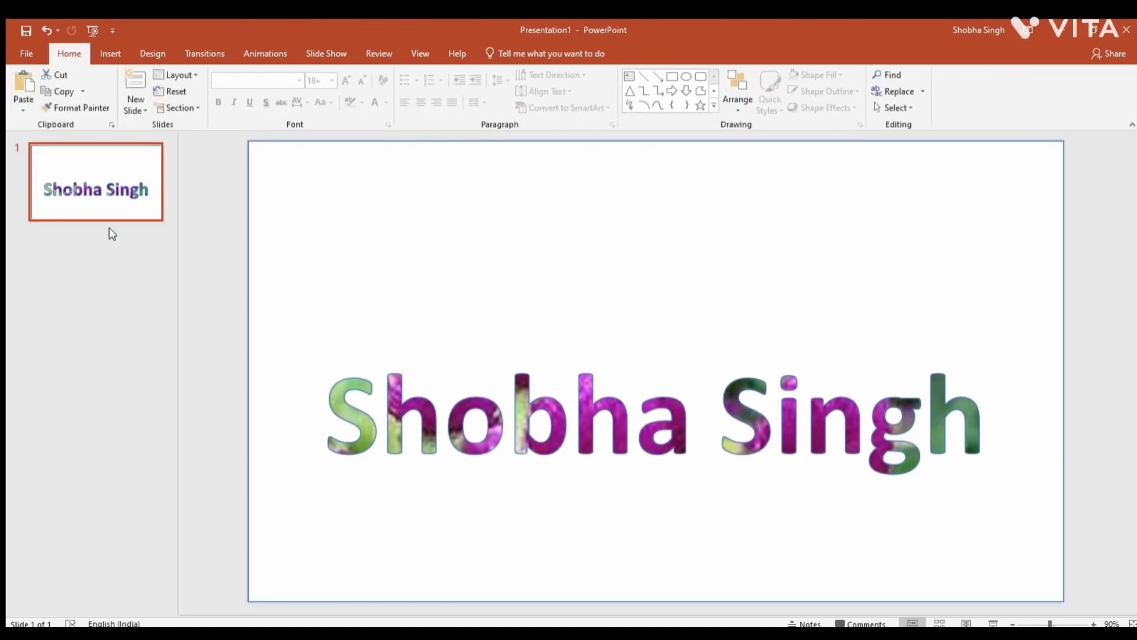
key("ctrl+d")
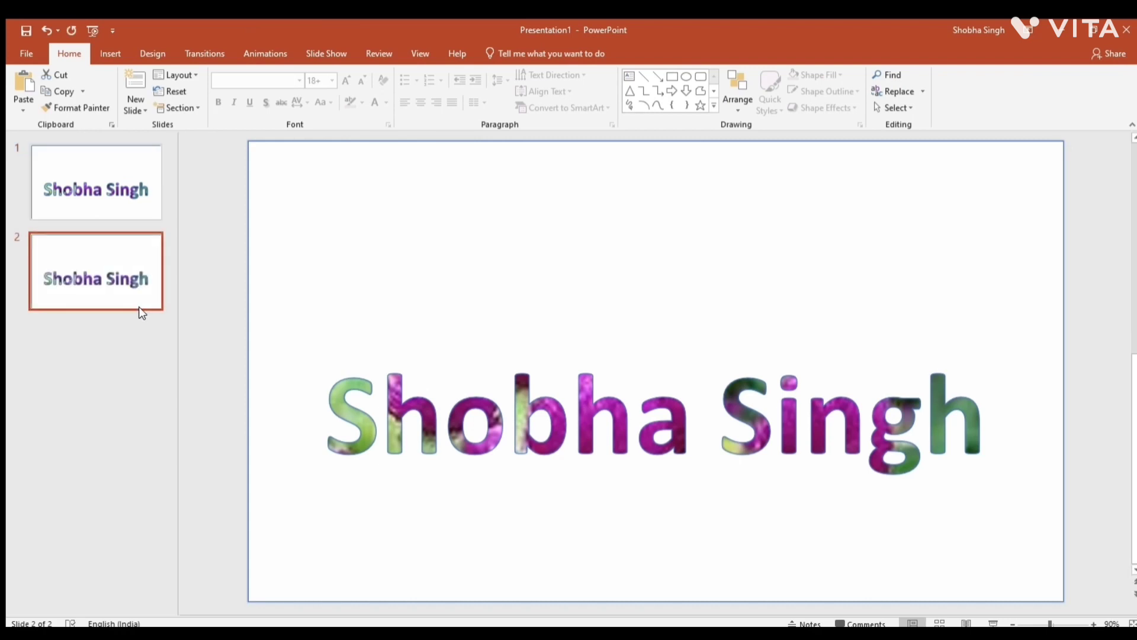
left_click(655, 323)
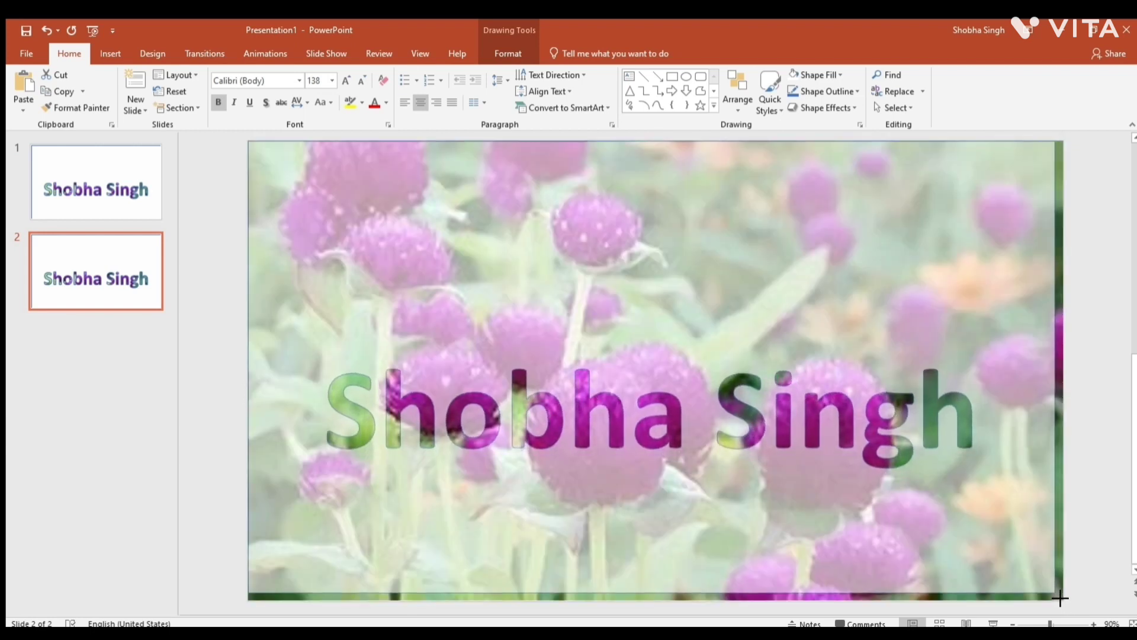
left_click_drag(1060, 598, 1057, 598)
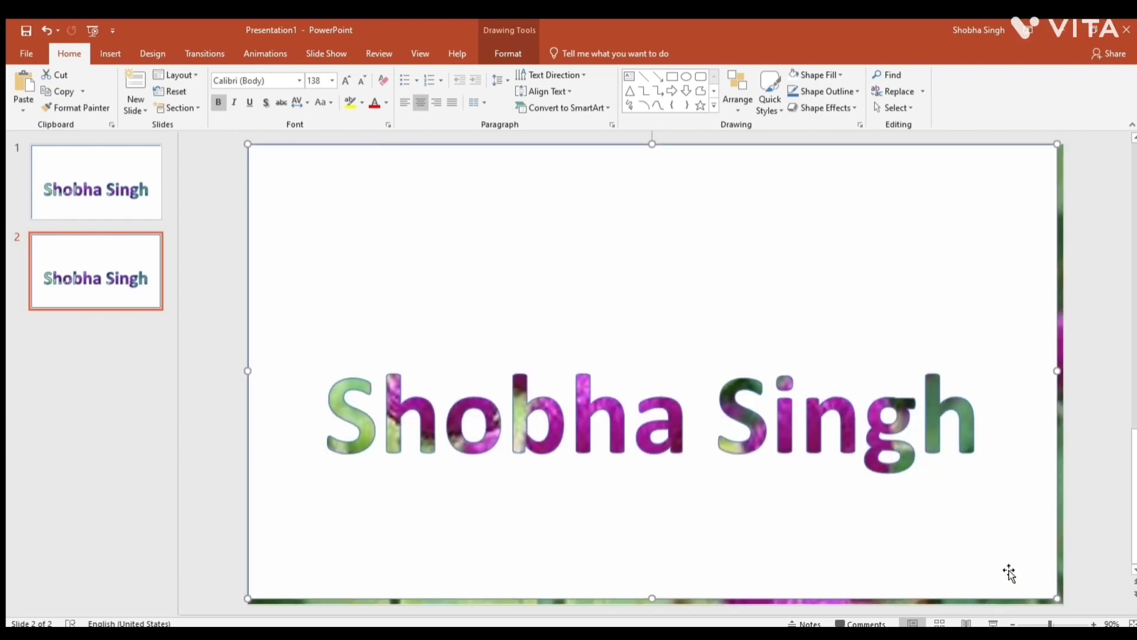
left_click(1040, 606)
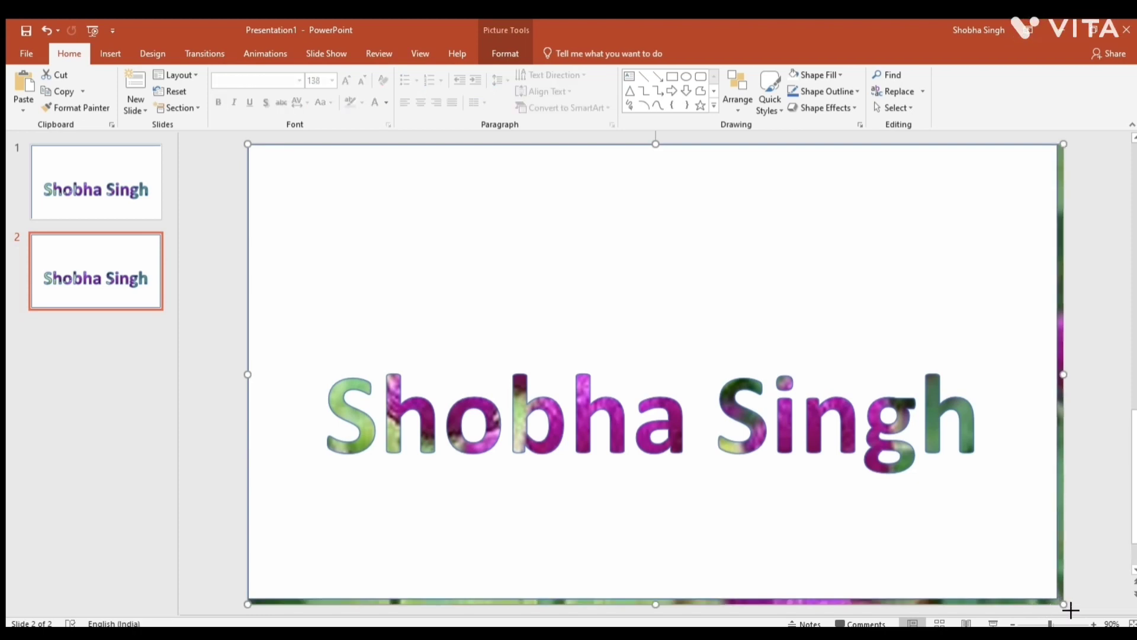
Shrink slide 2's flower photo to a tiny top-left box so the name shows only outlined.
mouse_move(1071, 610)
left_mouse_down()
mouse_move(659, 341)
mouse_move(284, 153)
left_mouse_up()
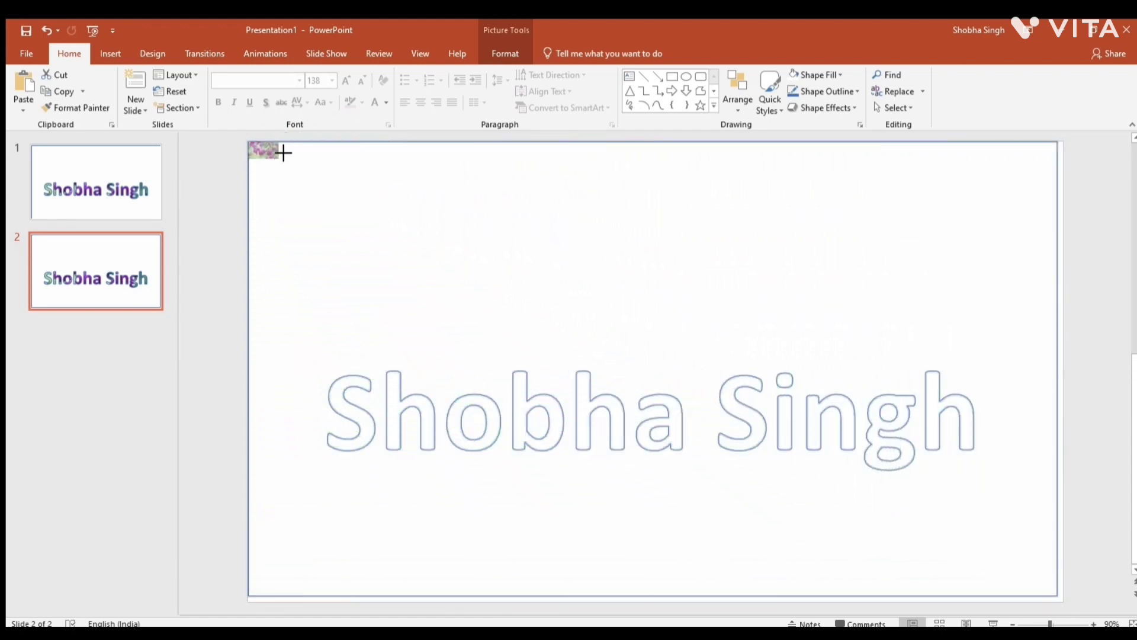
left_click_drag(283, 152, 273, 164)
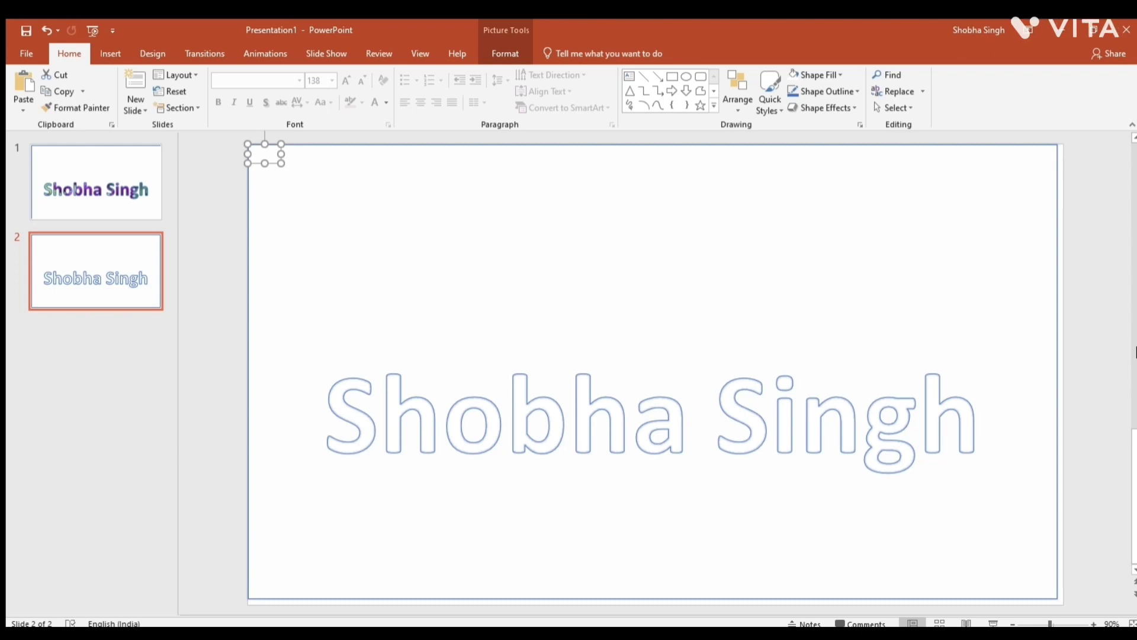
left_click(188, 52)
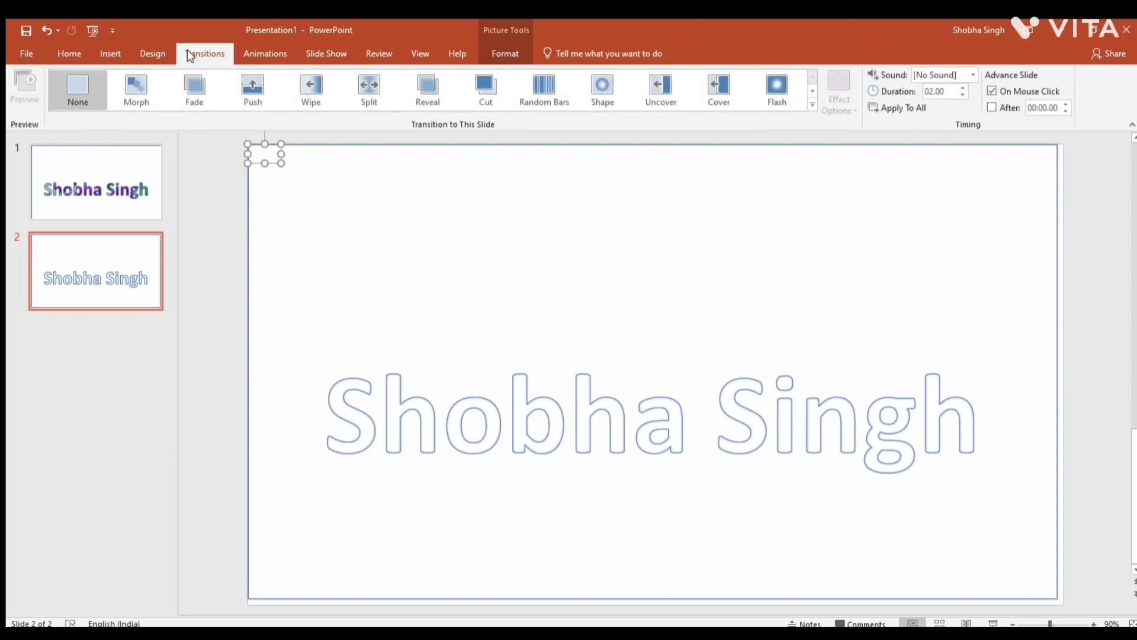
Apply the Morph transition to all slides and start the slide show to preview it.
left_click(130, 87)
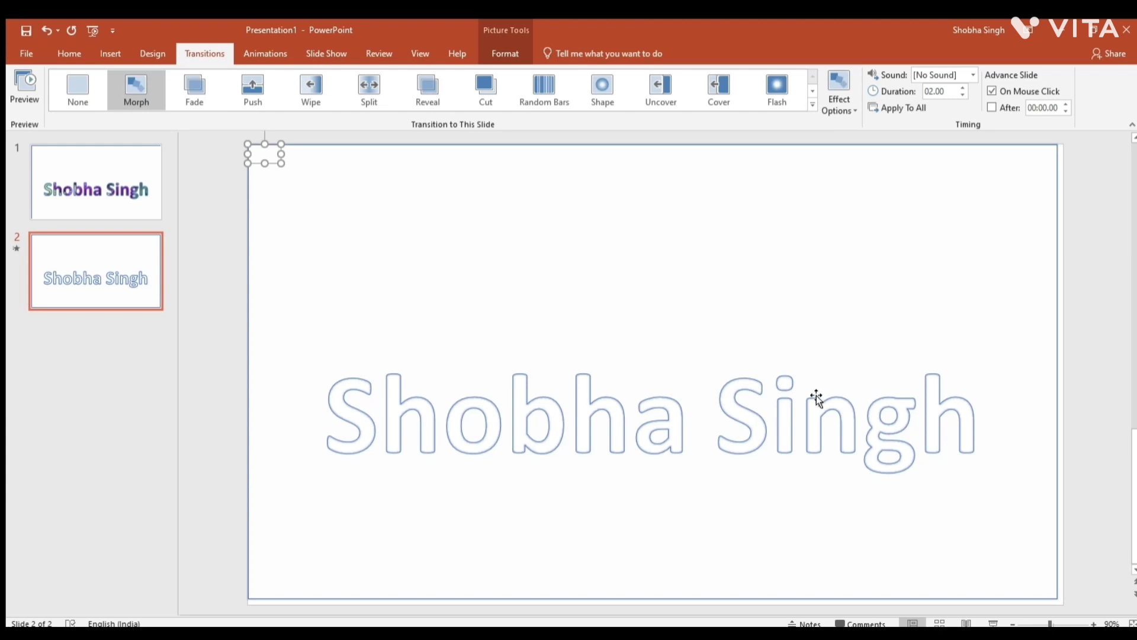
left_click(900, 110)
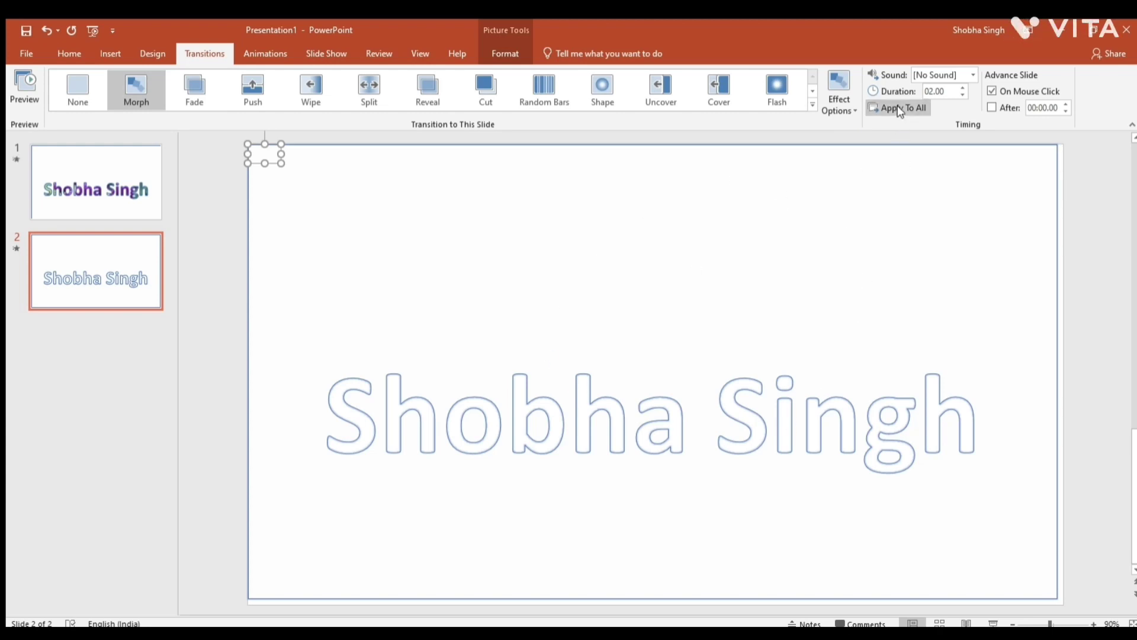
key("shift+F5")
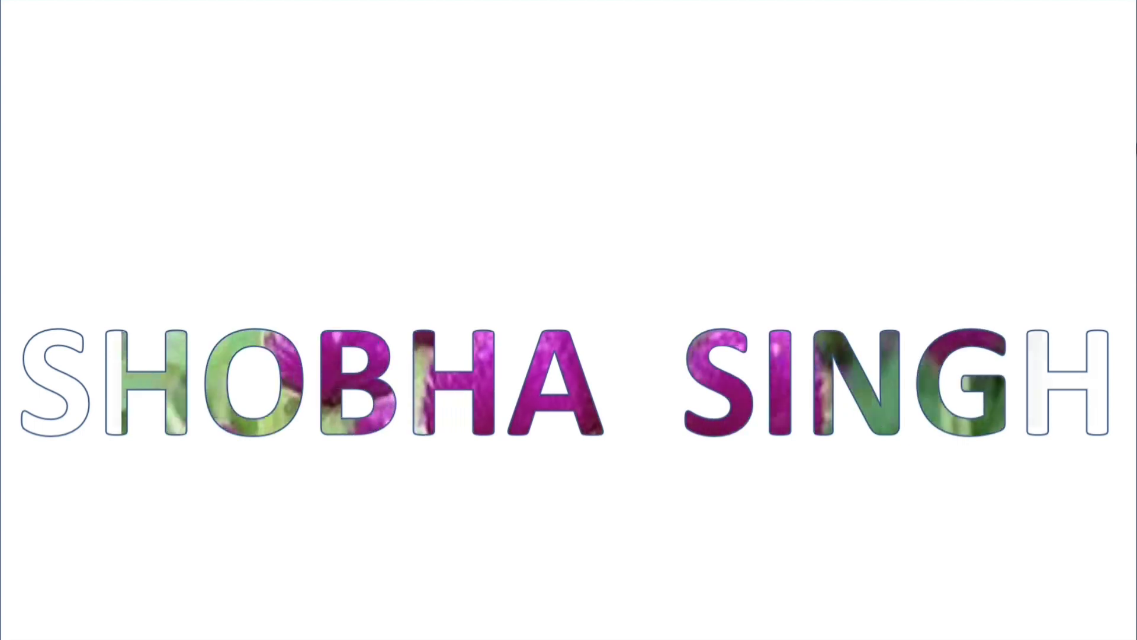
End the slide show with Escape to return to Normal view on slide 2's outlined name.
key("Escape")
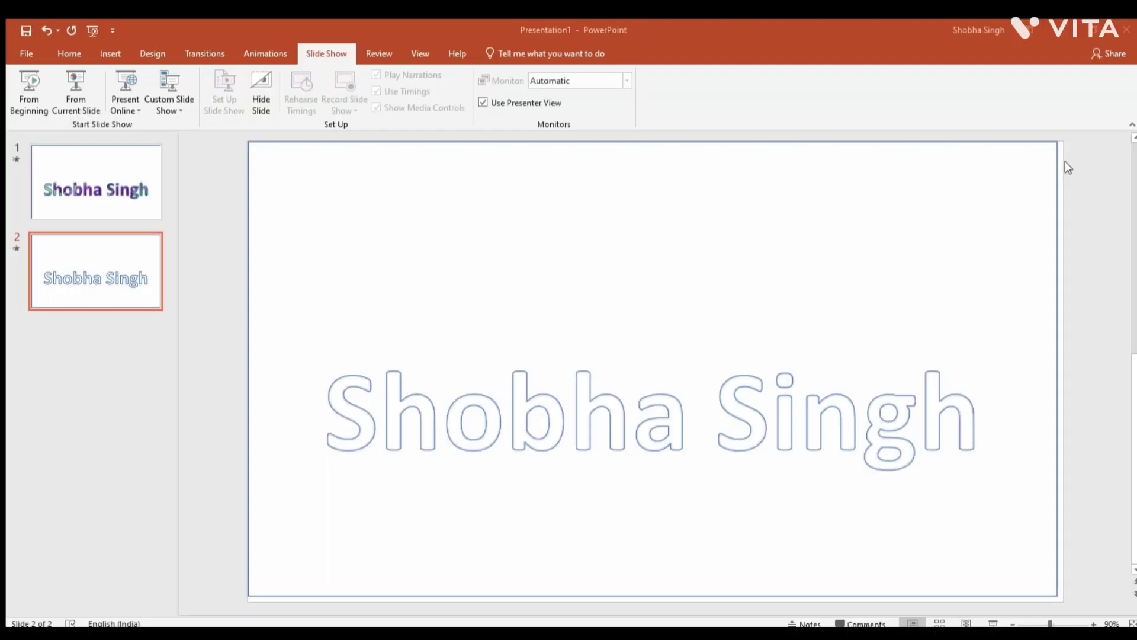